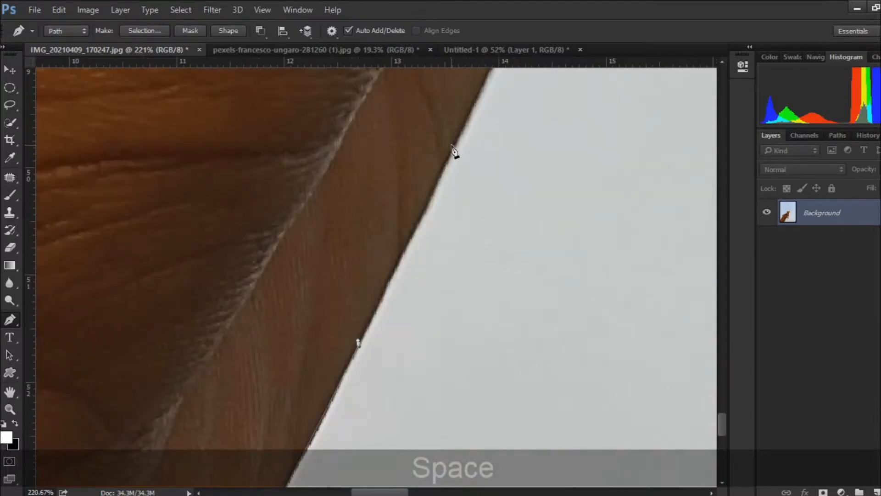
Step: Trace the lower edge of the forearm and wrist upward with the Pen tool, ending curve handles at the bends
left_click(431, 213, "alt")
left_click_drag(479, 211, 373, 357)
scroll(373, 357, "down", 3)
left_click_drag(441, 167, 466, 77)
left_click_drag(496, 181, 362, 349)
left_click_drag(428, 205, 440, 190)
left_click(428, 205, "alt")
scroll(437, 211, "up", 2)
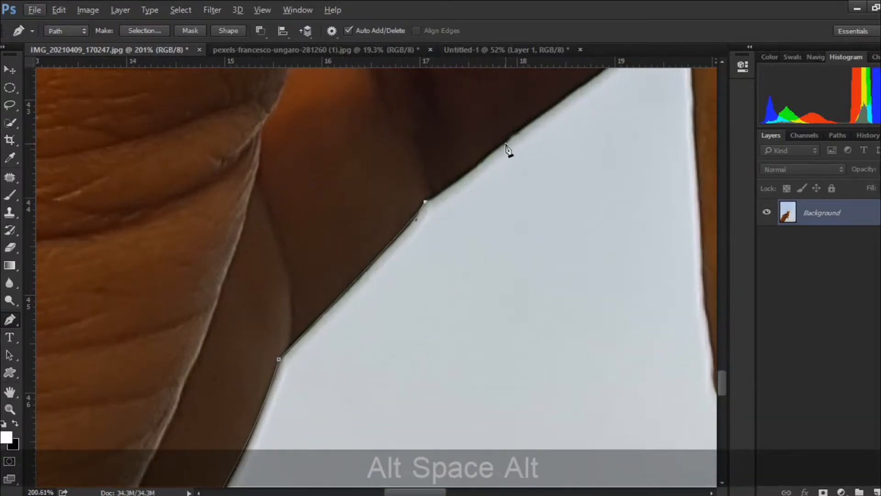
Step: Continue the pen path along the underside of the fingers to the cone and start down the cone's left edge
left_click_drag(506, 141, 512, 132)
left_click(506, 141, "alt")
left_click_drag(511, 136, 320, 404)
left_click(487, 284)
left_click(500, 323)
left_click_drag(505, 367, 505, 291)
left_click(505, 277)
left_click(504, 297)
left_click(503, 318)
left_click_drag(514, 433, 473, 270)
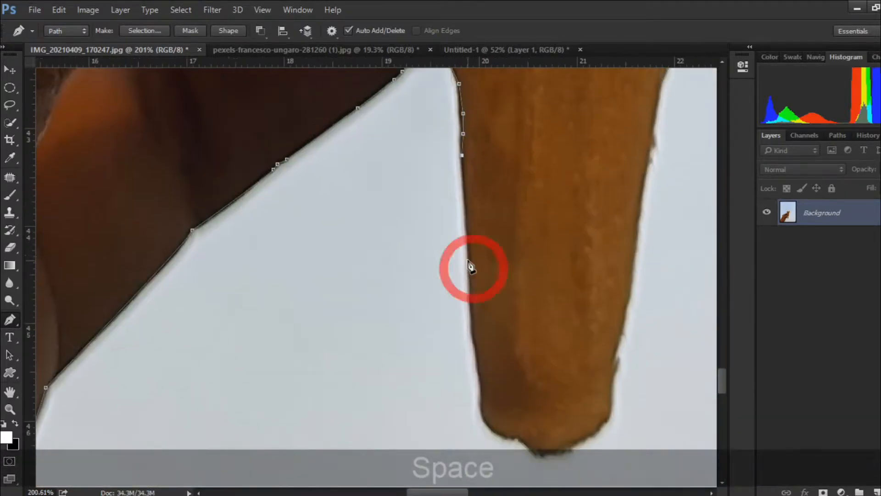
Step: Trace the rest of the cone's lower left edge and carry the path around its tip
left_click(480, 412)
left_click_drag(480, 412, 380, 299)
left_click(472, 334)
left_click(513, 269)
left_click_drag(531, 250, 494, 341)
Step: Continue the path up the cone's right edge toward the fingertip, undoing the misplaced anchor point
left_click_drag(520, 85, 458, 305)
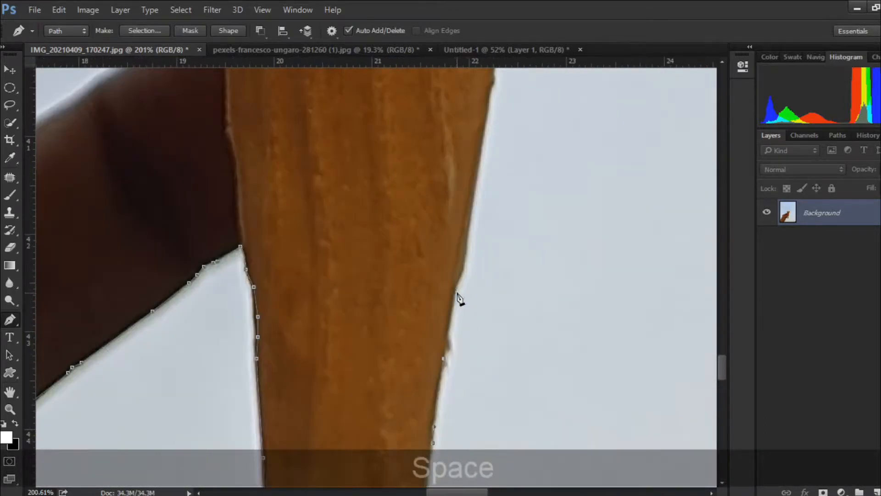
left_click(487, 123)
left_click_drag(527, 122, 481, 342)
mouse_move(510, 72)
left_mouse_down()
mouse_move(472, 343)
mouse_move(465, 205)
left_mouse_up()
left_click(435, 281)
left_click(449, 212)
scroll(485, 248, "up", 2)
key("ctrl+alt+z")
left_click_drag(474, 140, 445, 256)
mouse_move(444, 251)
left_mouse_down()
mouse_move(451, 192)
mouse_move(423, 290)
left_mouse_up()
left_click(433, 192)
left_click(465, 228)
Step: Trace around the fingertip behind the cone and up the right side of the cone's flared bowl
mouse_move(477, 187)
left_mouse_down()
mouse_move(482, 298)
mouse_move(406, 427)
left_mouse_up()
left_click_drag(485, 259, 485, 169)
left_click_drag(484, 169, 504, 245)
left_click(430, 193)
left_click_drag(459, 91, 453, 215)
left_click(441, 221)
left_click(465, 105)
left_click_drag(495, 73, 455, 265)
left_click_drag(505, 273, 474, 273)
left_click_drag(519, 193, 474, 267)
left_click_drag(474, 219, 486, 173)
left_click_drag(514, 124, 481, 247)
Step: Redo the last anchor points and bring the path up to the right corner of the cone's rim
scroll(482, 248, "up", 2)
scroll(434, 360, "up", 2)
left_click(426, 303)
key("ctrl+alt+z")
key("ctrl+alt+z")
key("ctrl+alt+z")
left_click(445, 245)
left_click_drag(490, 88, 510, 239)
left_click(509, 221)
Step: Trace the uneven top rim of the cone from its right corner to its left corner
scroll(492, 180, "down", 2)
left_click_drag(404, 214, 469, 270)
left_click(328, 234)
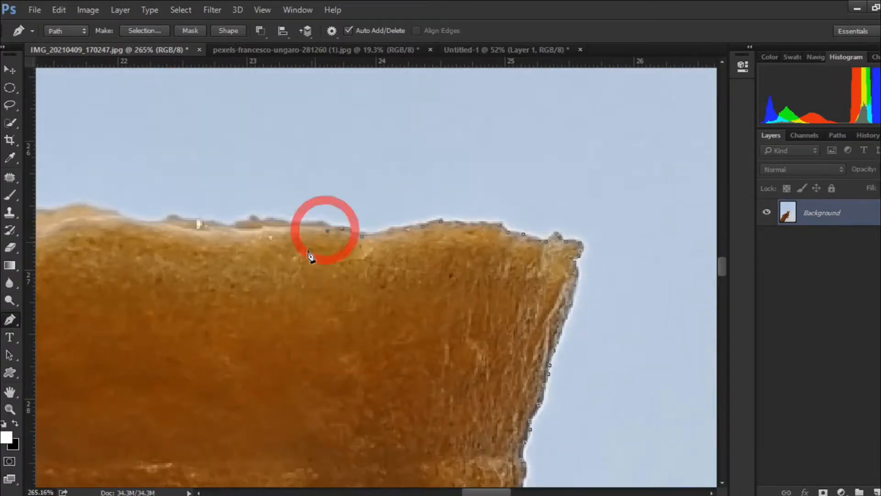
left_click_drag(328, 236, 533, 243)
left_click(237, 238)
left_click_drag(238, 239, 497, 215)
left_click(397, 226)
left_click_drag(257, 202, 232, 189)
left_click(240, 195)
left_click(136, 187)
left_click_drag(101, 196, 423, 234)
left_click(367, 221)
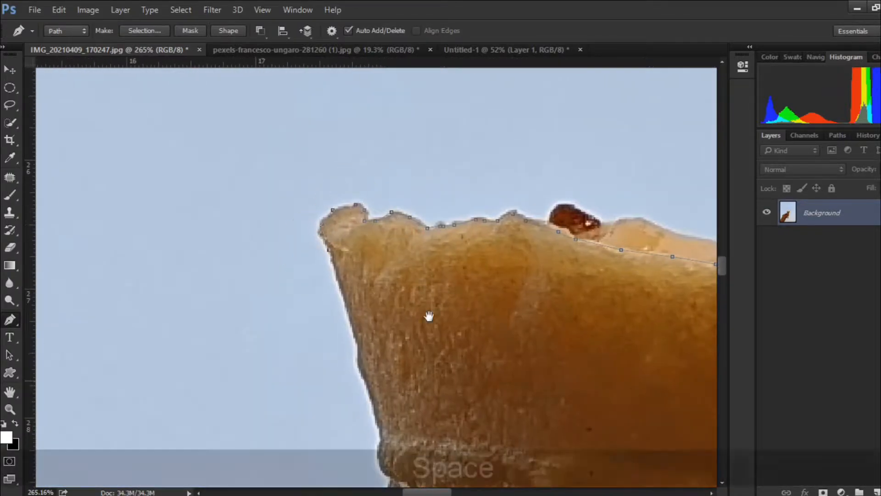
Step: Trace the left side of the cone's bowl down to where the index finger meets the cone
left_click_drag(407, 380, 453, 226)
left_click(429, 286)
left_click_drag(438, 325, 452, 330)
left_click(438, 325, "alt")
left_click_drag(444, 360, 436, 269)
left_click_drag(441, 321, 457, 344)
left_click_drag(478, 396, 401, 191)
left_click(447, 280)
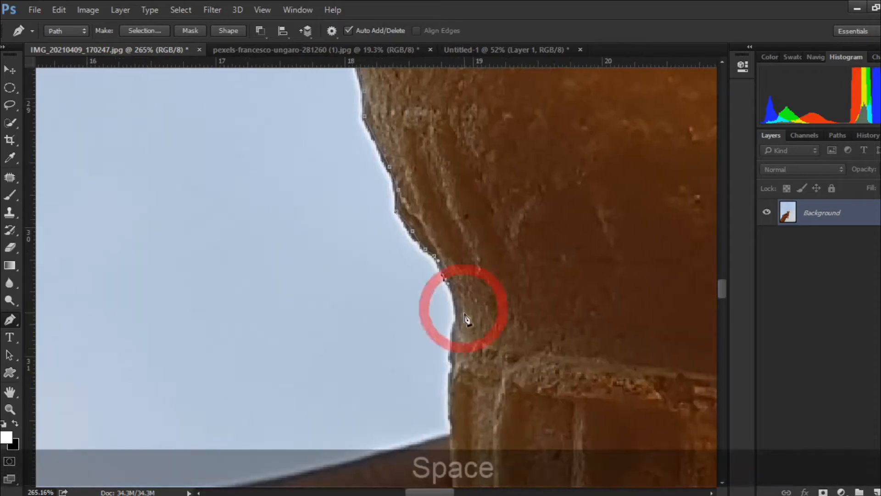
left_click_drag(463, 309, 471, 243)
left_click(464, 254)
left_click(459, 296)
left_click(458, 369)
Step: Continue the path with long curves along the index finger and around the knuckle at the back of the hand
scroll(479, 385, "down", 3)
left_click_drag(480, 384, 592, 292)
left_click_drag(384, 326, 658, 243)
left_click_drag(336, 362, 244, 416)
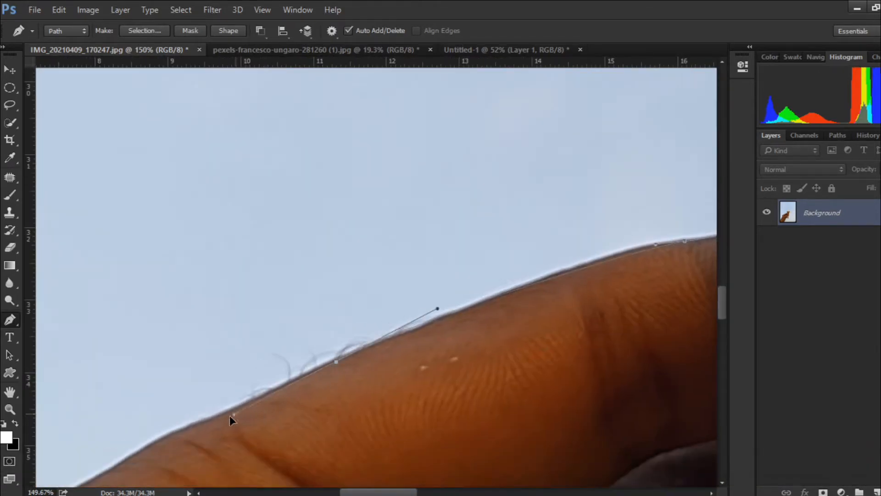
scroll(220, 418, "down", 3)
left_click_drag(413, 413, 506, 91)
left_click_drag(230, 114, 356, 317)
left_click(324, 263)
left_click_drag(325, 262, 398, 230)
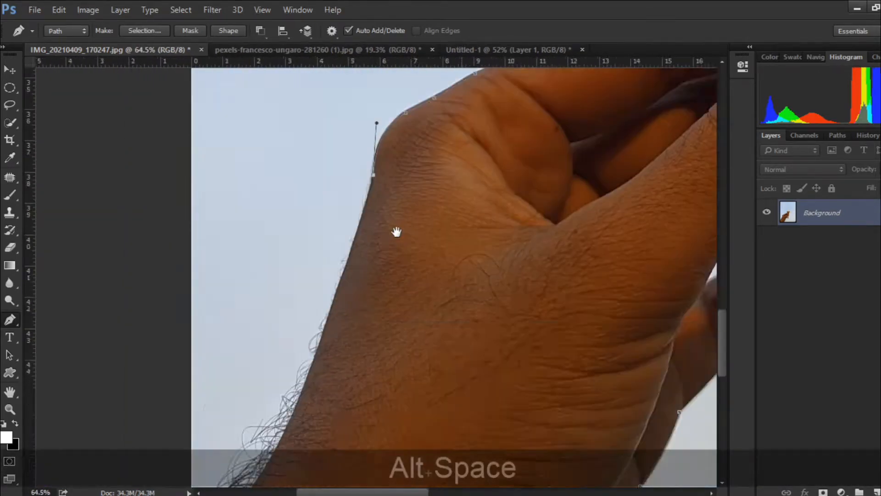
Step: Trace down the hairy edge of the forearm and close the path around the arm outside the canvas
left_click(381, 216)
scroll(216, 322, "down", 2)
left_click(220, 352)
left_click(315, 358)
left_click(435, 351)
left_click(474, 341)
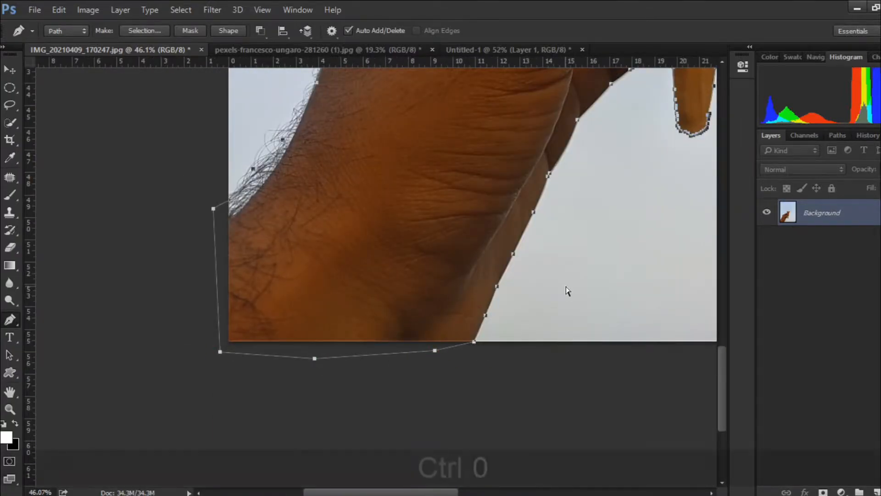
key("ctrl+0")
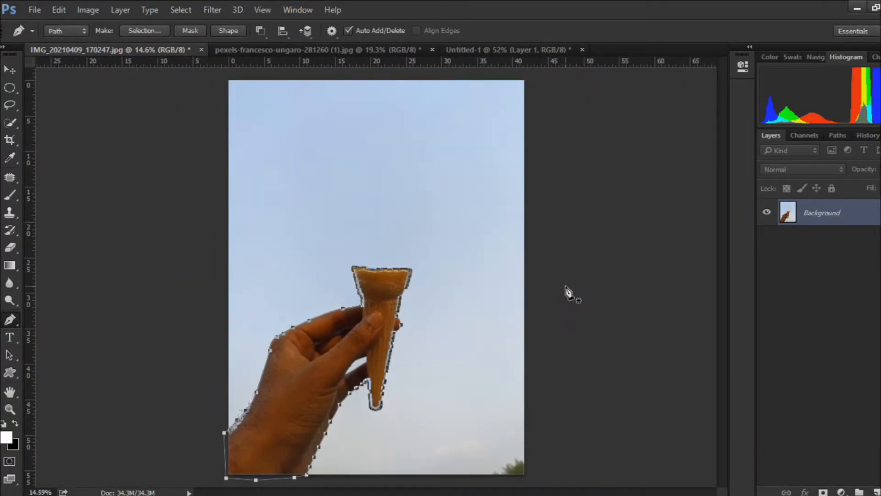
Step: Convert the path to a selection, invert it to cover the hand and cone, and add it as a layer mask
key("ctrl+Return")
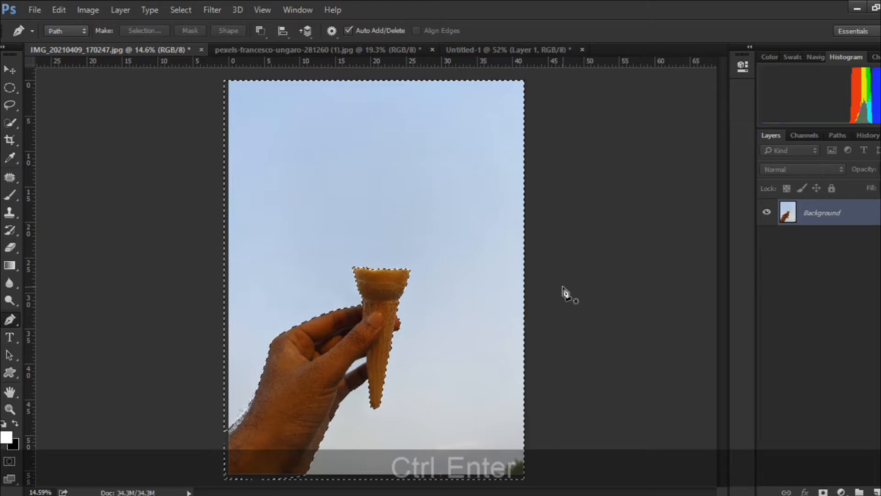
key("ctrl+shift+i")
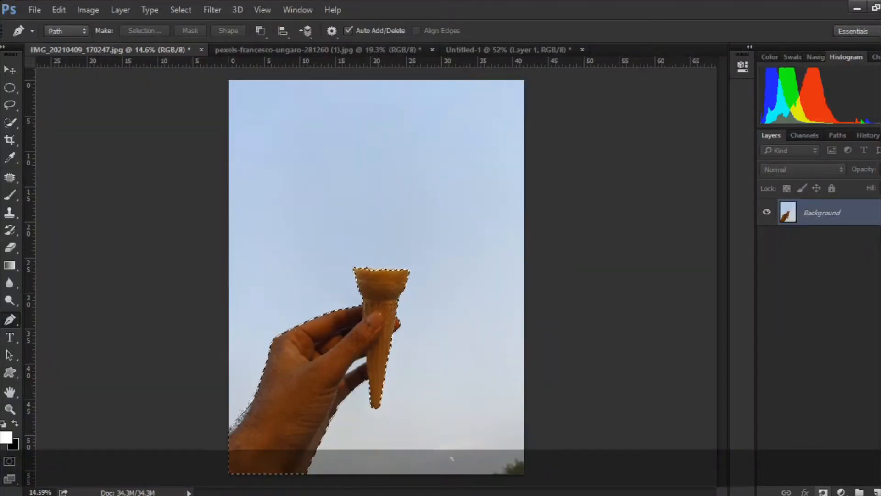
left_click(823, 492)
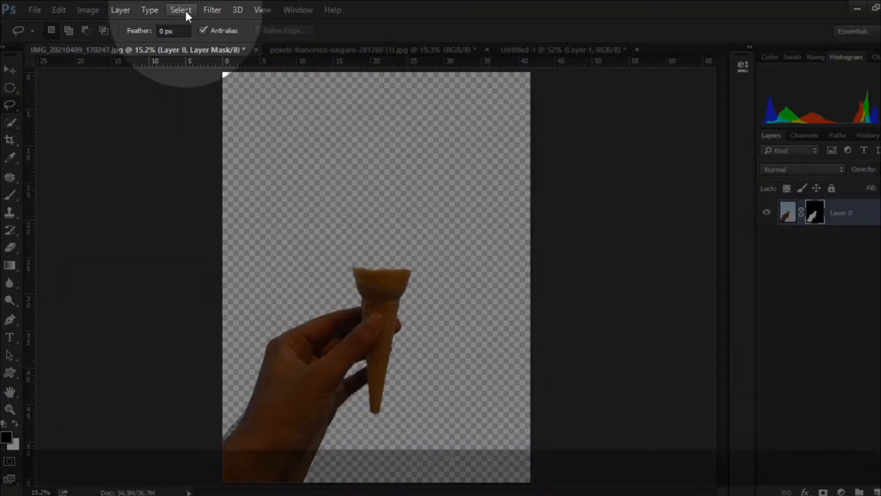
Step: Open Refine Mask and brush along the forearm's hairy edge to recover the fine hairs
left_click(185, 11)
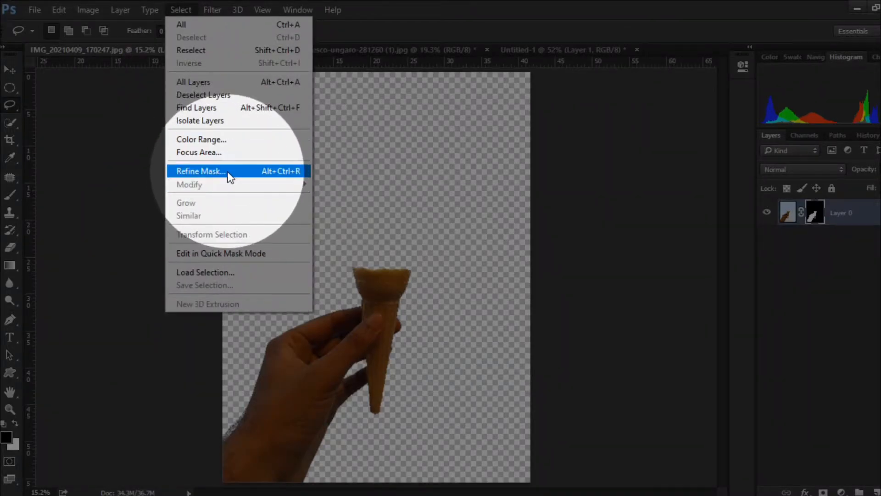
left_click(225, 172)
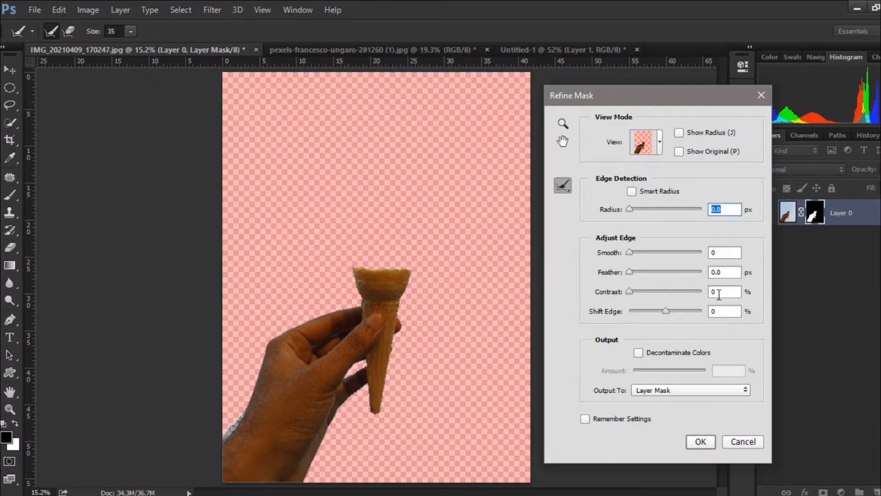
key("ctrl+equal")
key("ctrl+equal")
key("ctrl+equal")
key("space")
left_click_drag(340, 259, 411, 149)
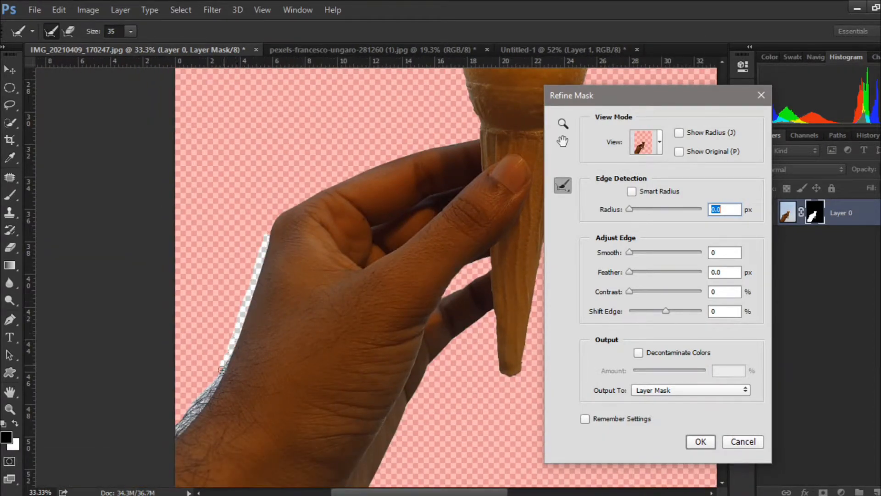
left_click_drag(221, 375, 219, 378)
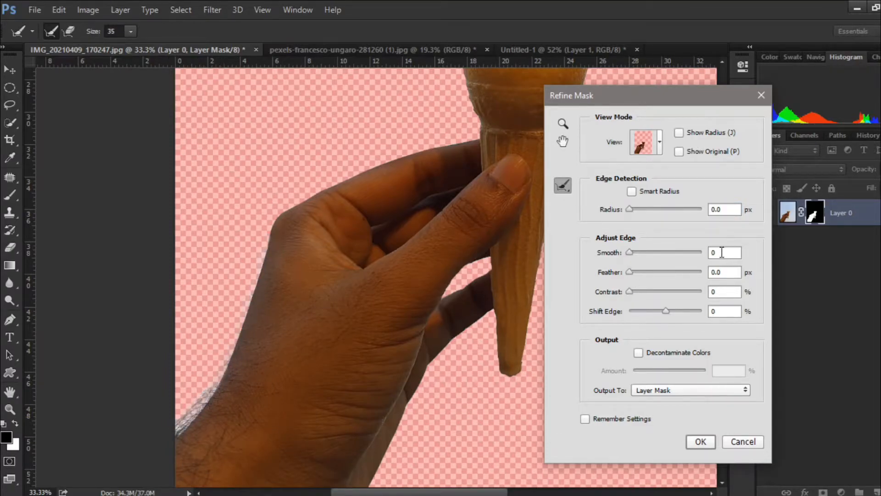
Step: Refine the mask with Smooth 3, Feather 4.2 px, Contrast 50% and Shift Edge -12%, and output it to a new layer
type("3")
left_click_drag(662, 274, 661, 310)
left_click(662, 291)
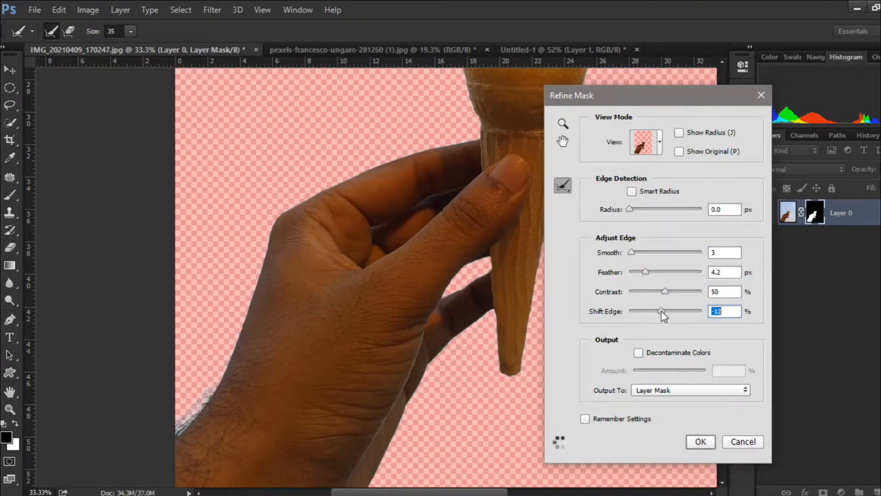
left_click(664, 394)
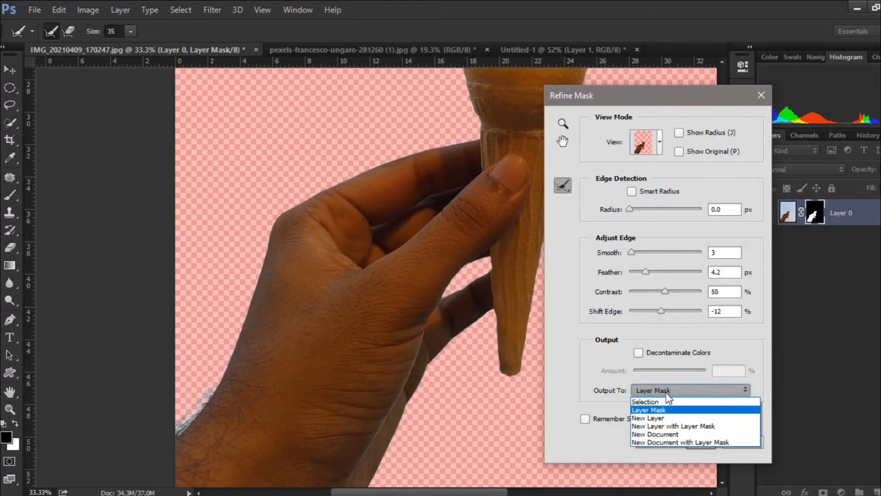
left_click(668, 418)
left_click(697, 442)
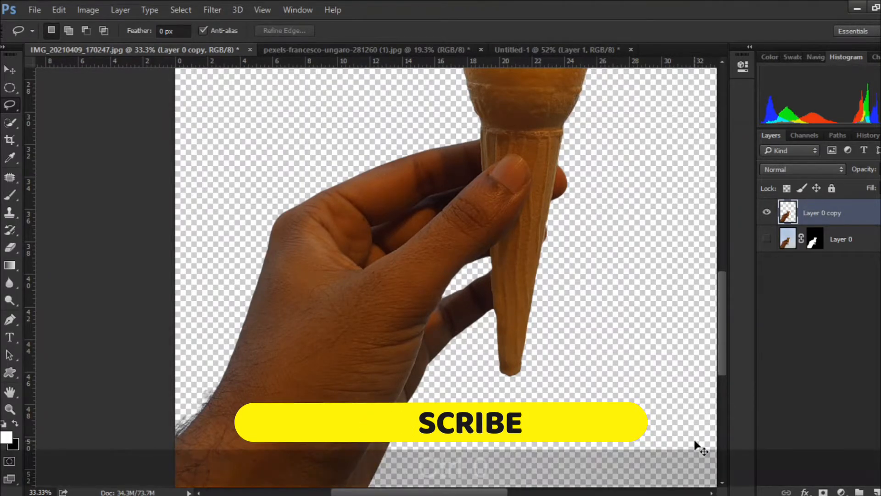
key("ctrl+0")
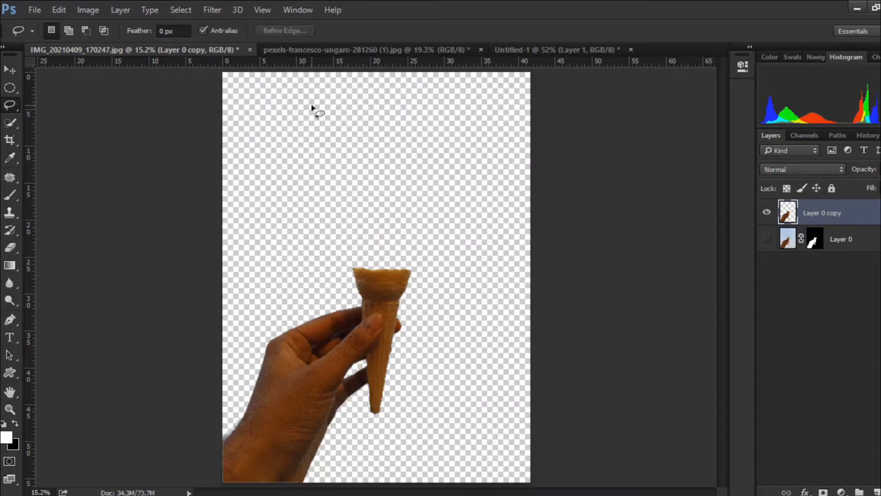
Step: Crop the blue sky image to the 4:5 (8:10) ratio
left_click(318, 52)
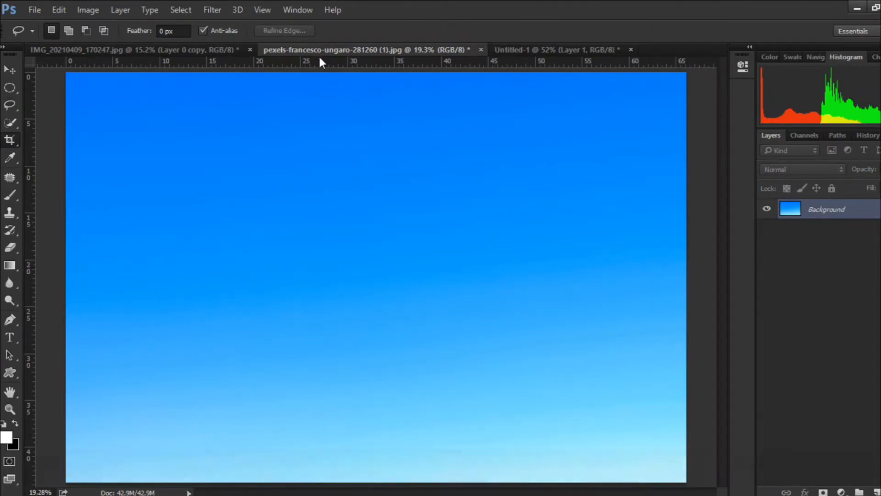
key("c")
left_click(74, 31)
left_click(27, 85)
key("Return")
Step: Move the hand cutout into the sky document and flip it horizontally with Free Transform
key("ctrl+shift+Tab")
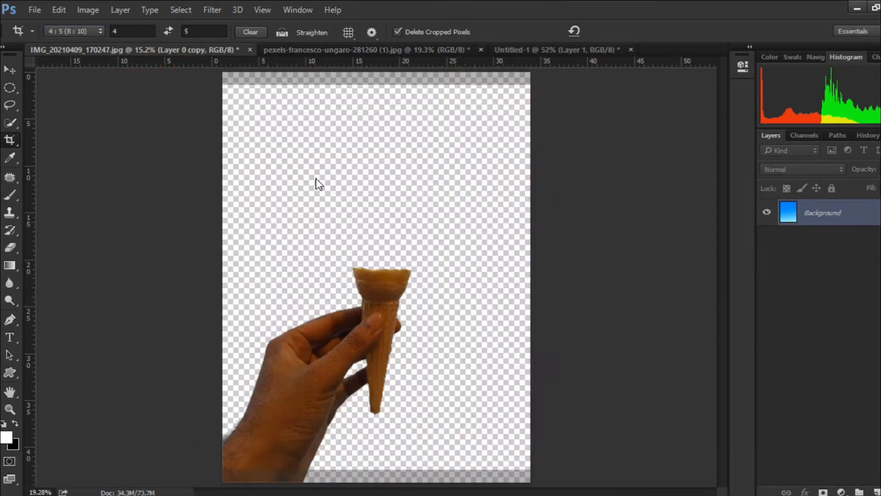
left_click(8, 69)
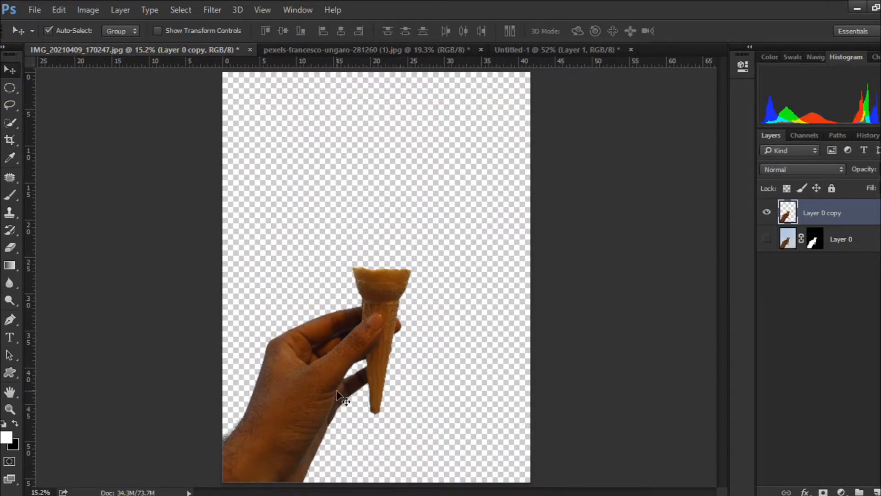
left_click_drag(331, 381, 373, 311)
key("ctrl+t")
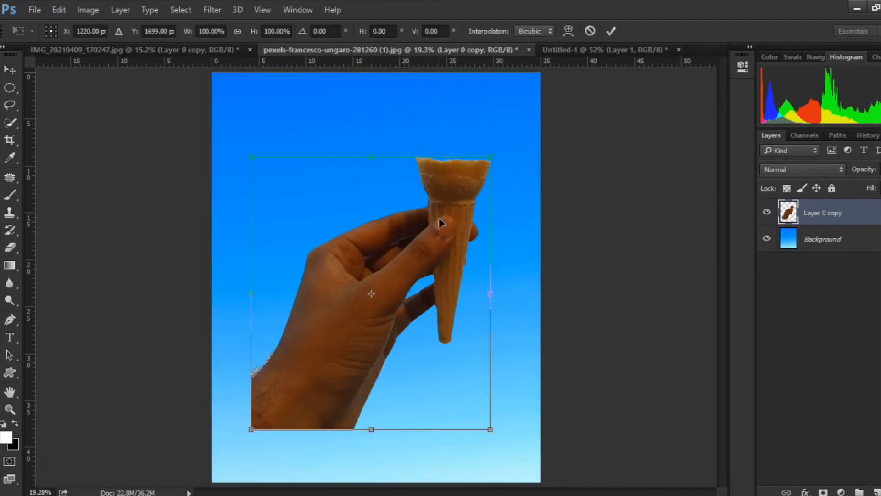
right_click(440, 221)
left_click(466, 373)
Step: Scale the hand to about 96–99%, rotate it about -6.3° and place it against the sky's lower right corner
left_click_drag(573, 376, 578, 413)
left_click_drag(491, 385, 519, 403)
key("ctrl+minus")
left_click_drag(549, 448, 499, 423)
left_click_drag(519, 253, 541, 229)
left_click_drag(510, 330, 488, 352)
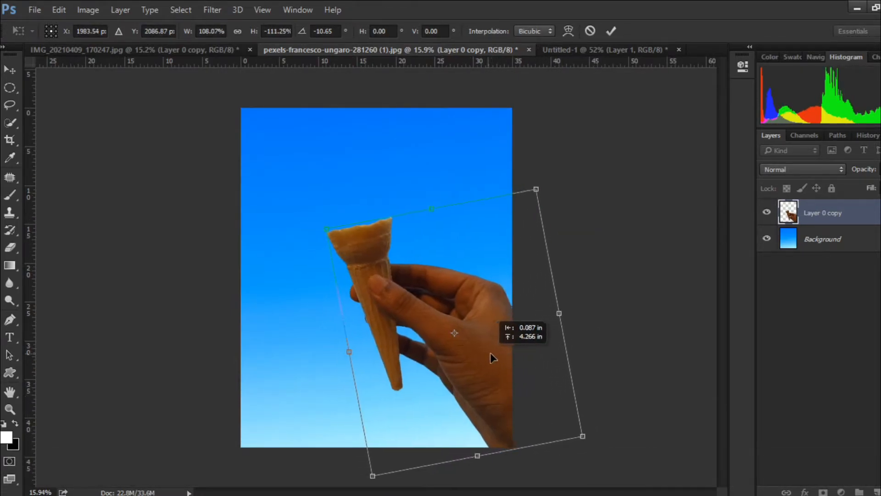
left_click_drag(596, 381, 619, 363)
left_click_drag(503, 374, 499, 388)
left_click_drag(576, 446, 559, 441)
left_click_drag(495, 390, 489, 378)
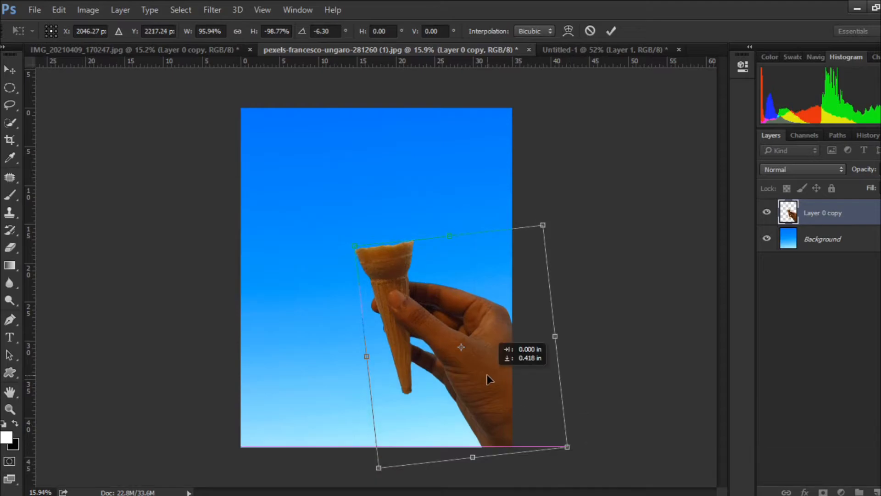
key("Return")
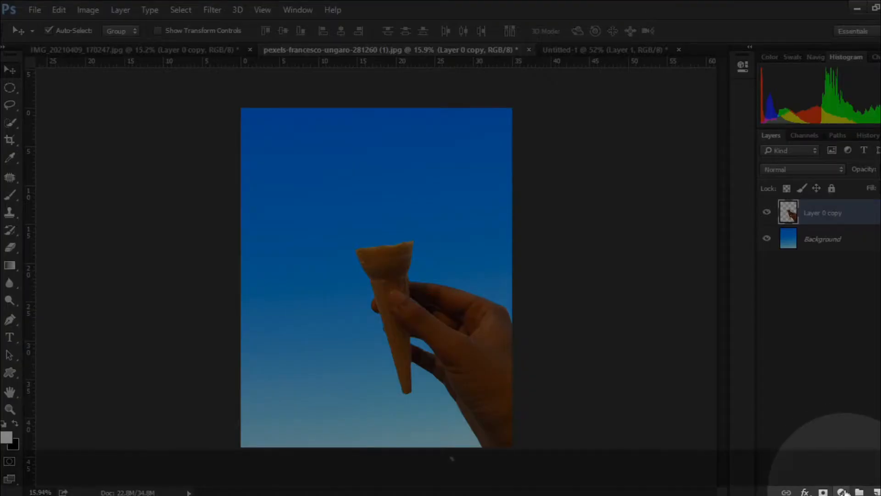
Step: Add a Curves adjustment clipped to the hand layer, raise the curve to brighten it, and compare before and after
left_click(844, 492)
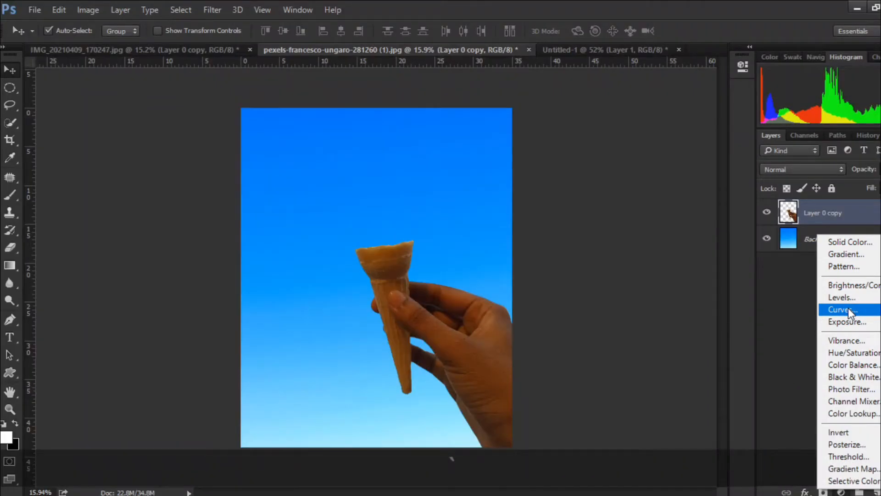
left_click(848, 308)
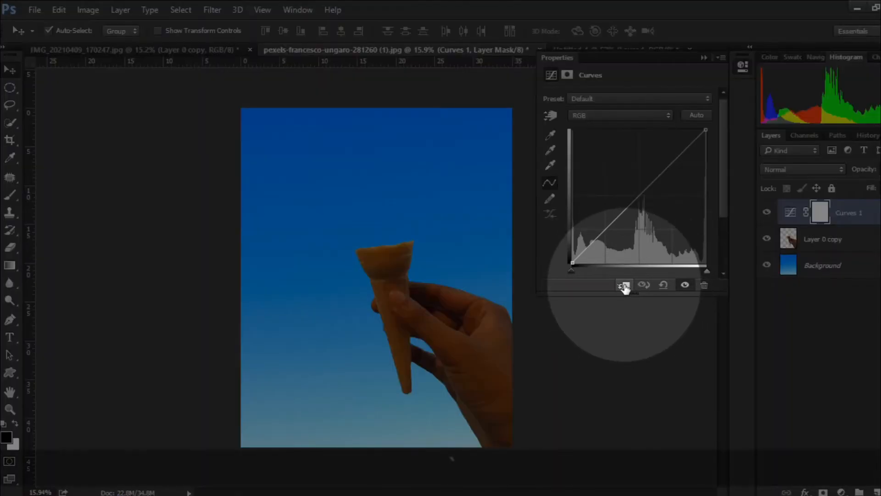
left_click(623, 285)
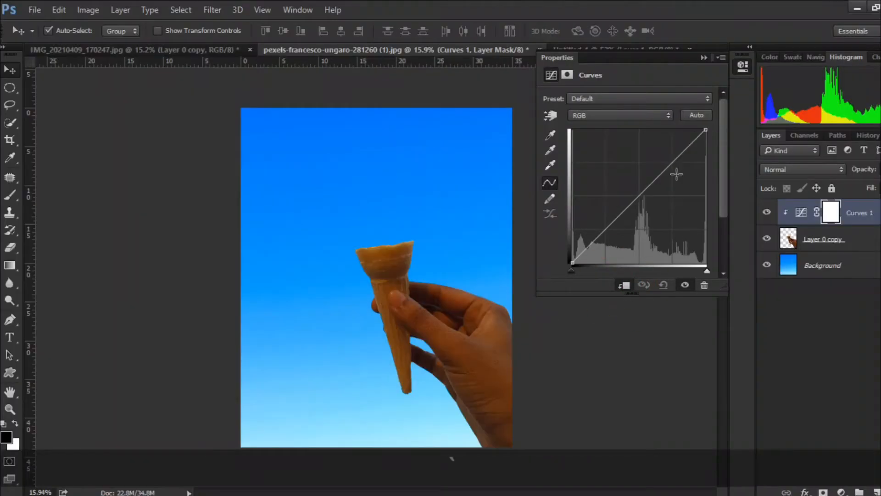
left_click_drag(661, 173, 657, 153)
left_click(767, 212)
left_click(766, 212)
left_click(704, 58)
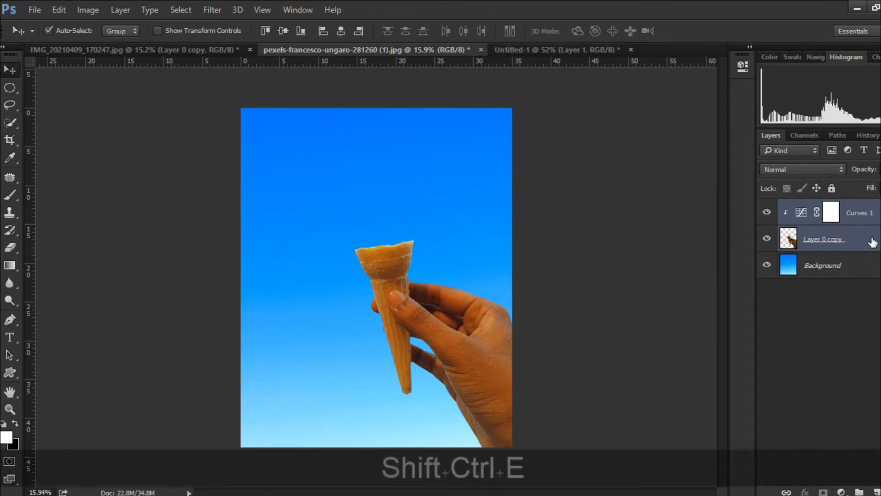
Step: Merge the selected Curves and hand layers and rename the merged layer "hand"
key("ctrl+shift+e")
double_click(824, 214)
type("hand")
key("Return")
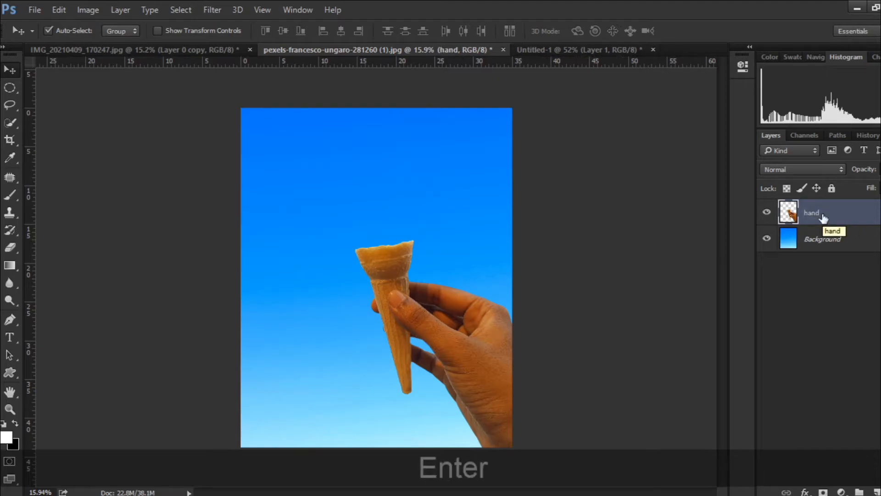
Step: Bring the moon from the Untitled-1 document into the sky document and place it on top of the cone
key("ctrl+0")
left_click(578, 49)
left_click_drag(433, 207, 385, 200)
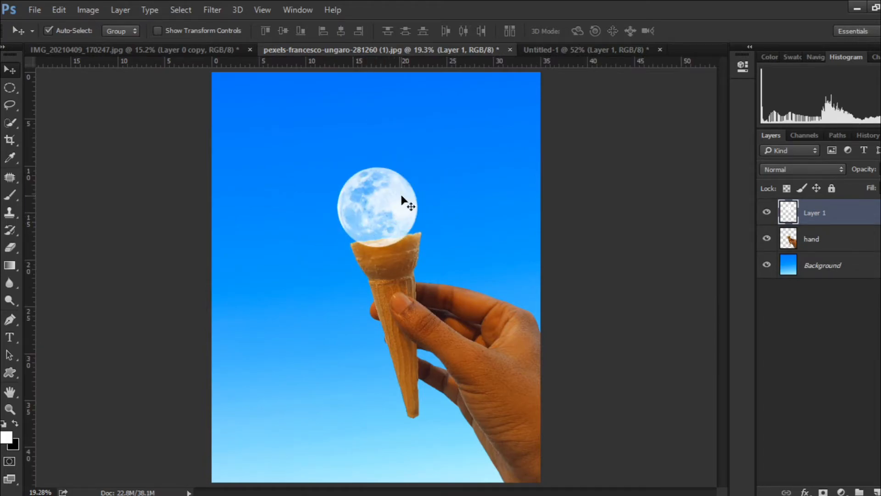
Step: Rename the moon's layer "moon" and move it below the hand layer so it sits behind the cone's rim
double_click(822, 213)
type("moon")
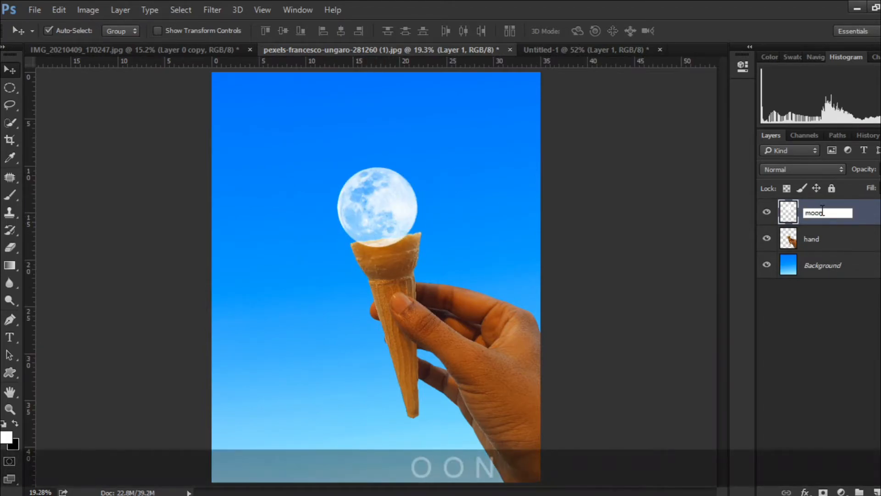
key("Return")
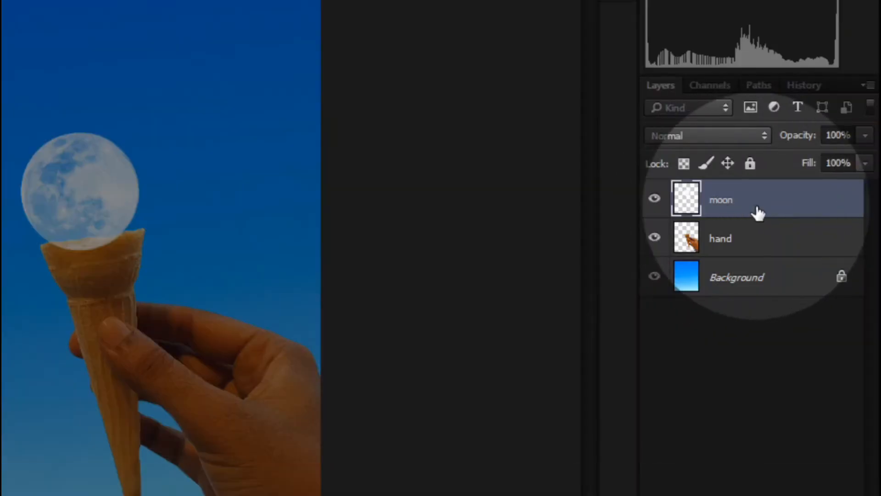
left_click_drag(837, 215, 845, 222)
left_click_drag(769, 213, 769, 246)
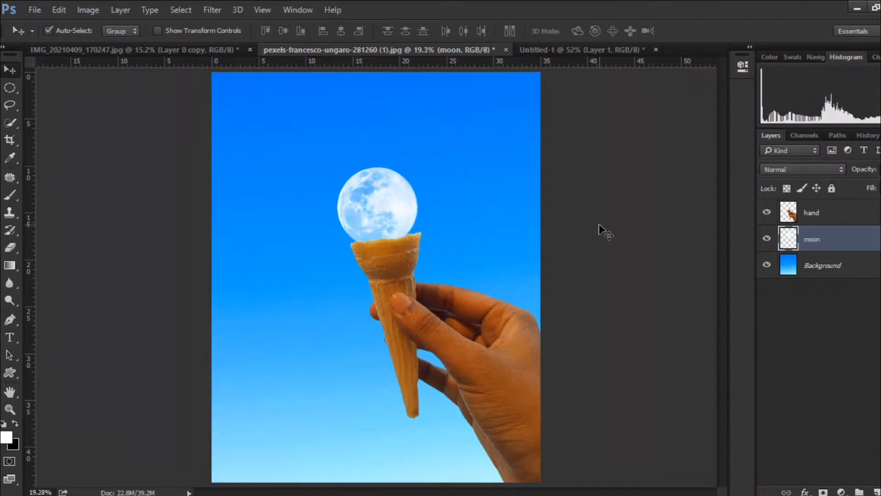
Step: Enlarge the moon to slightly over 117% with Free Transform and align it so it fills the cone's rim
left_click_drag(140, 132, 150, 125)
scroll(121, 250, "up", 3)
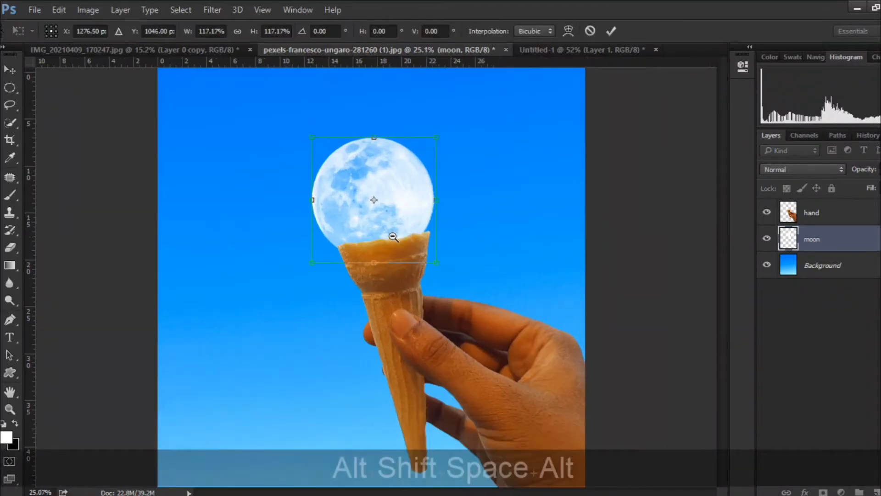
scroll(406, 242, "up", 3)
left_click_drag(488, 365, 502, 370)
left_click_drag(439, 248, 436, 253)
key("Right")
key("Right")
key("Right")
key("Right")
key("Return")
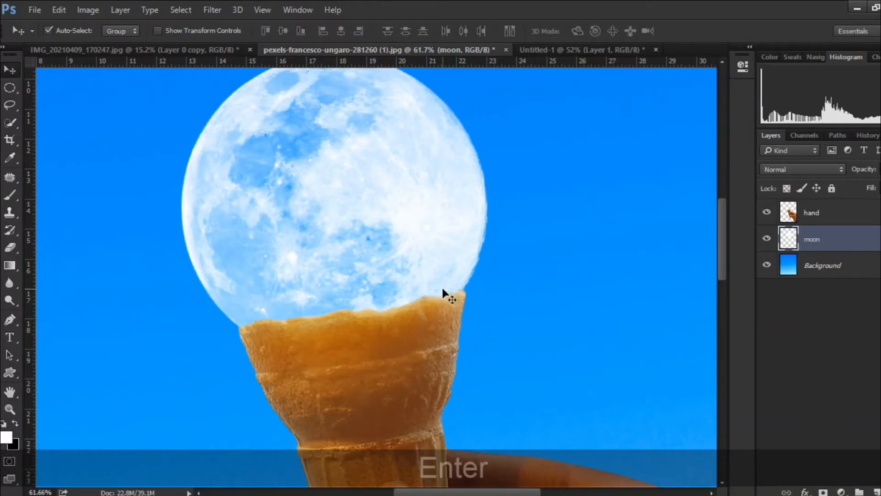
key("ctrl+0")
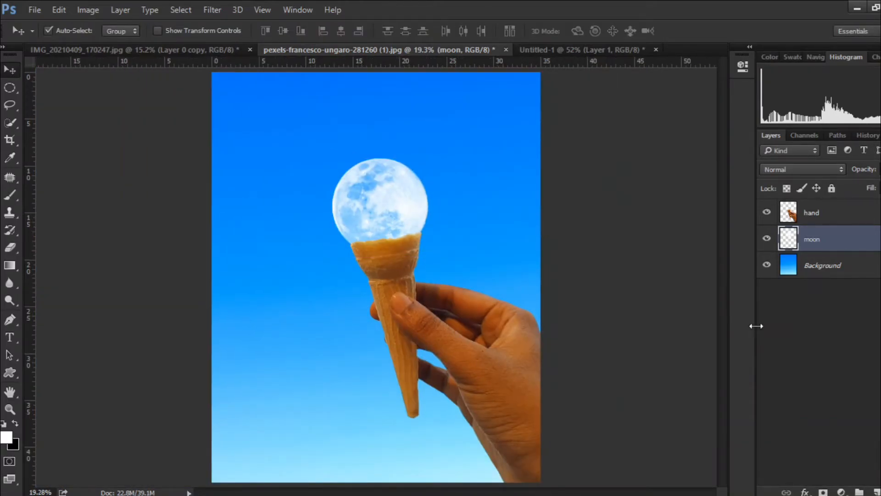
Step: Convert the hand layer to a Smart Object
left_click(829, 214)
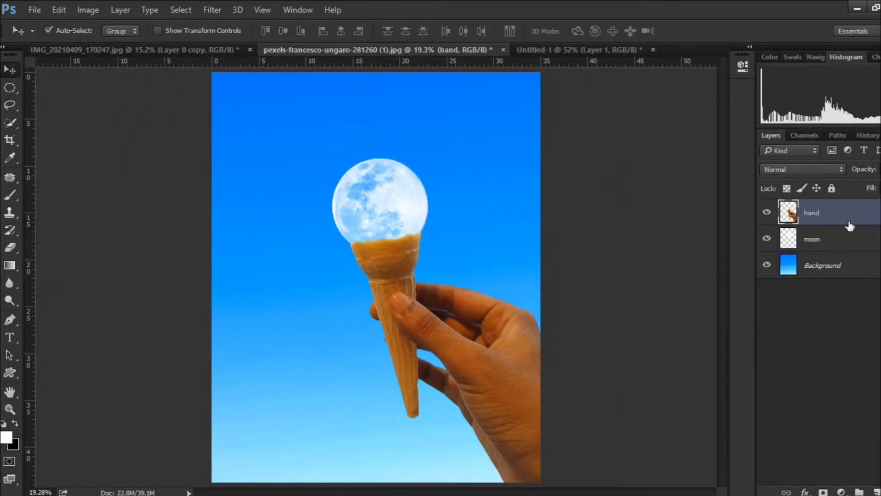
right_click(831, 228)
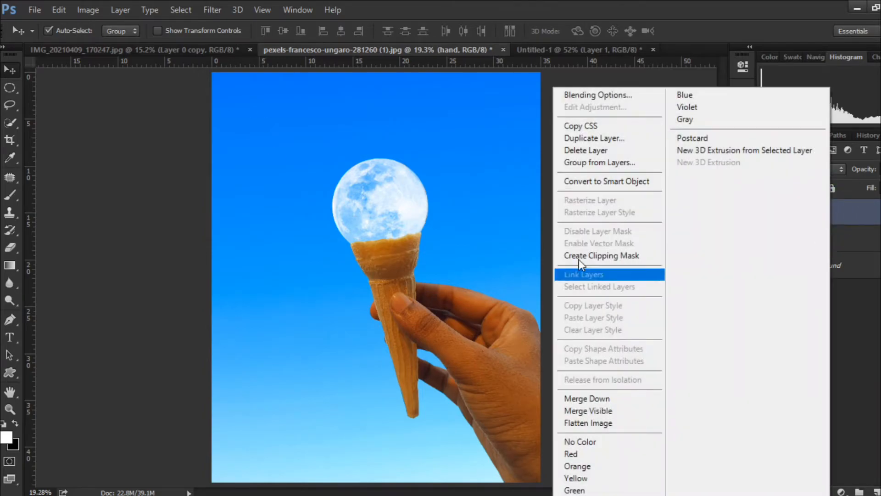
left_click(568, 183)
Step: Apply a Field Blur of 20 px to the hand Smart Object
left_click(213, 9)
mouse_move(274, 166)
left_click(397, 158)
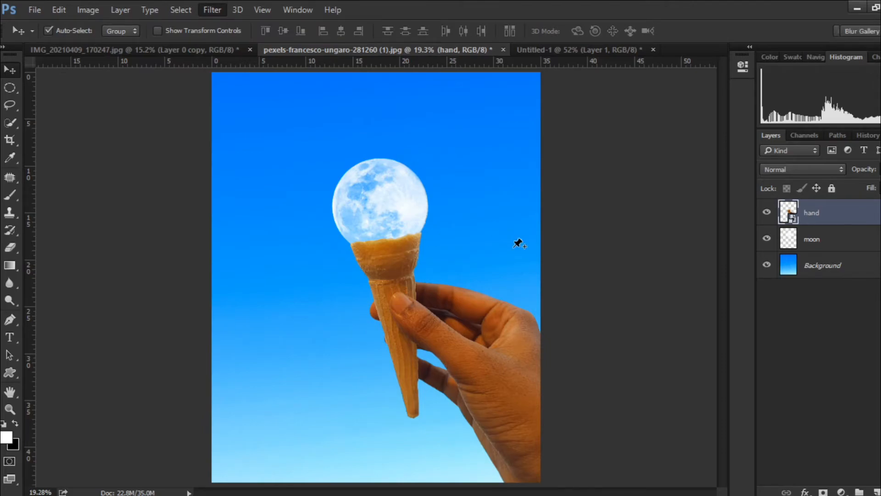
left_click(870, 90)
type("20 p")
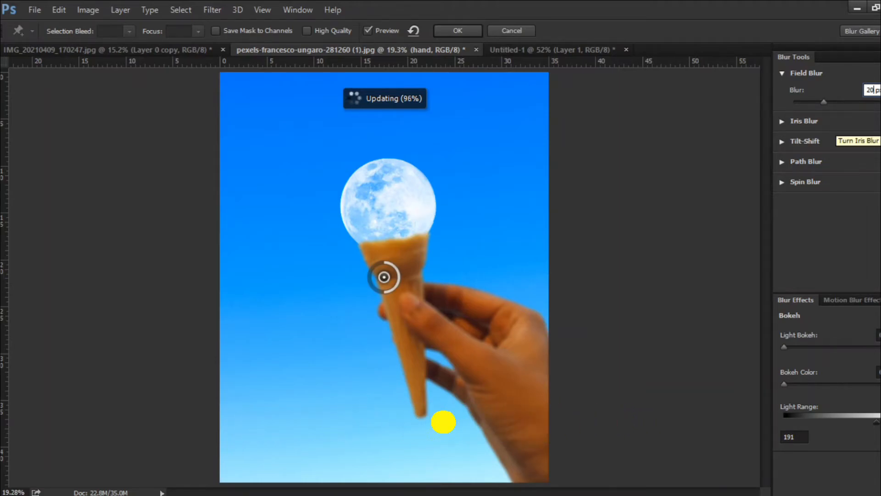
left_click(461, 30)
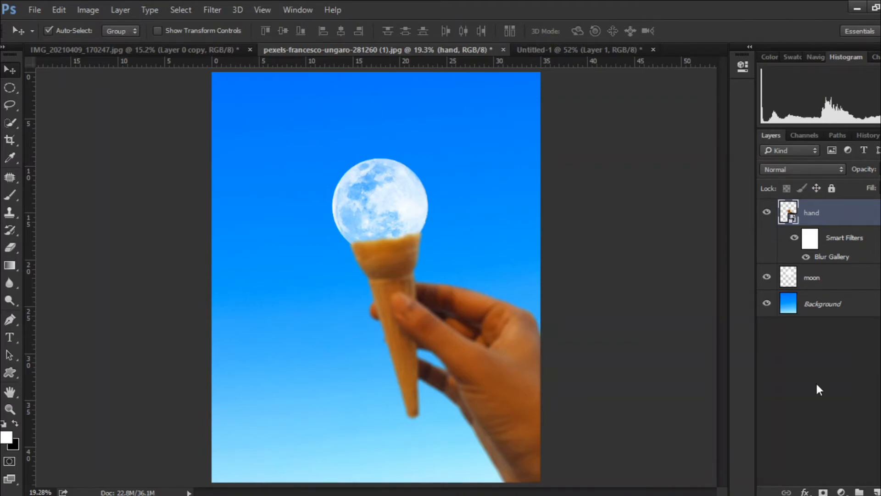
Step: Stamp all visible layers into a new top layer and add a Color Lookup adjustment using the LateSunset.3DL file
key("ctrl+shift+alt+e")
left_click(848, 489)
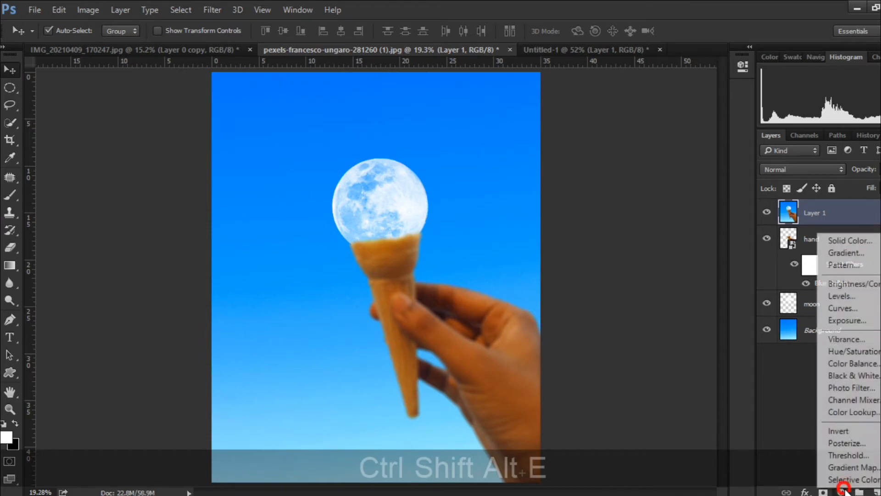
left_click(855, 412)
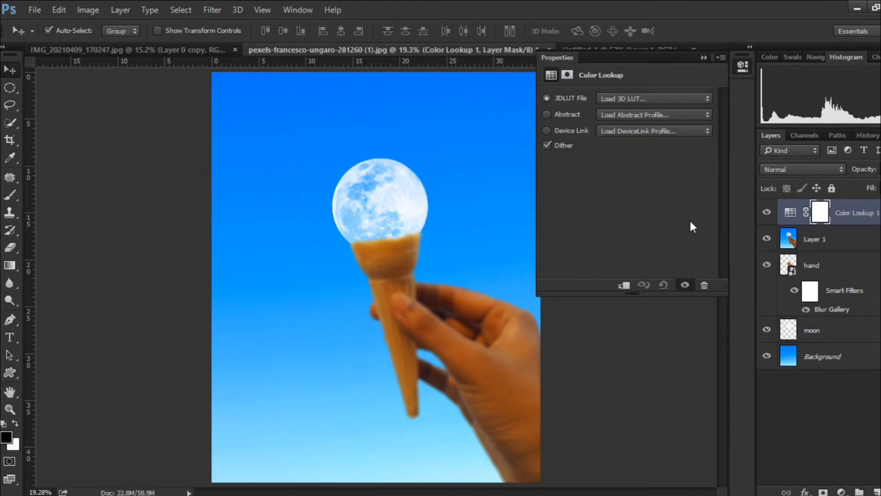
left_click(632, 98)
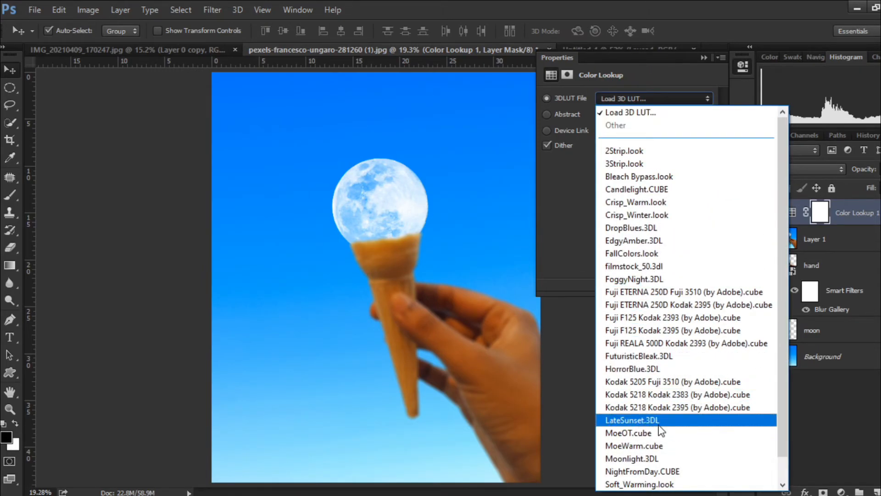
left_click(643, 420)
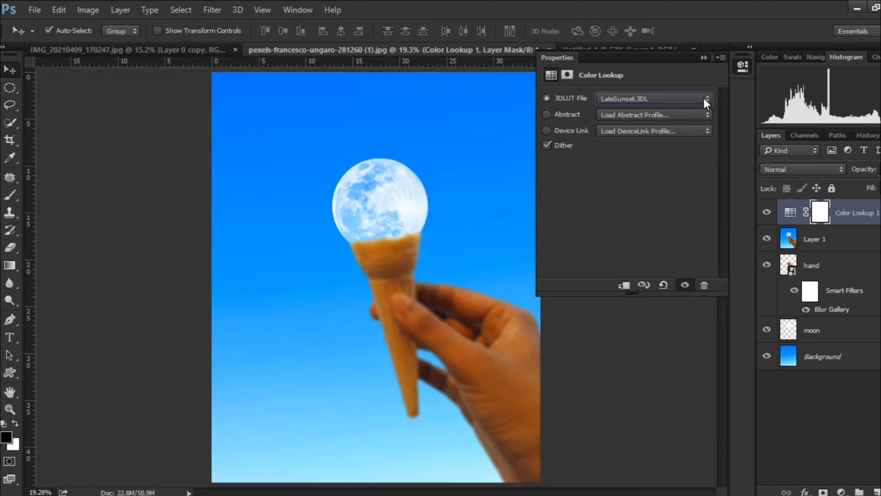
Step: Lower the Color Lookup layer's opacity, merge it with the stamped layer and duplicate the result
left_click(703, 57)
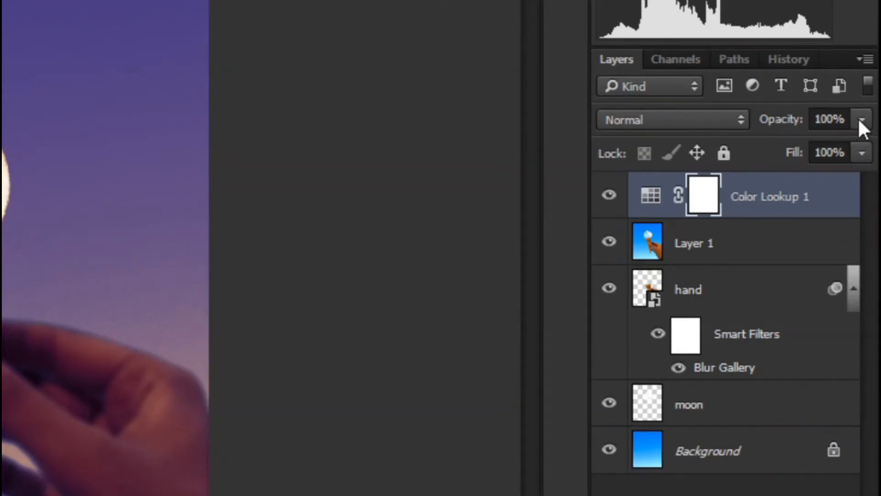
left_click_drag(861, 120, 806, 146)
key("ctrl+shift+e")
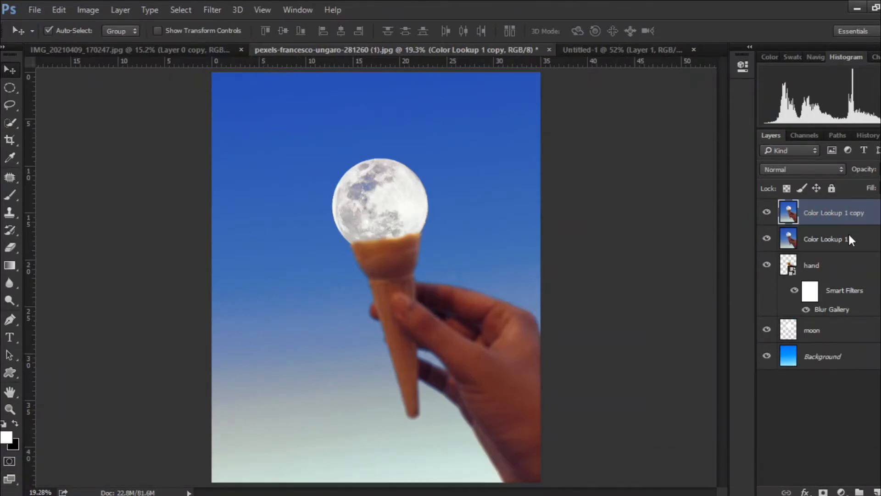
Step: In the Camera Raw filter, raise exposure slightly and set Shadows to +73, Whites +8, Blacks -13 and Clarity about +33
key("ctrl+shift+a")
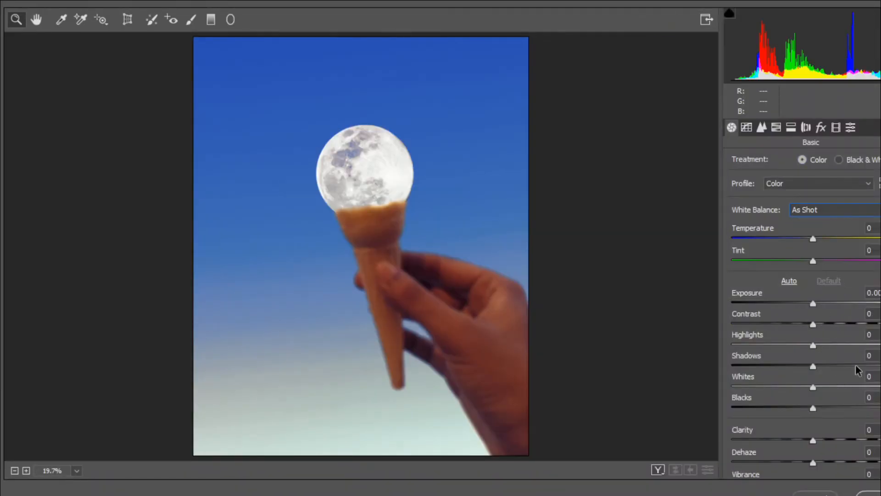
left_click_drag(813, 365, 872, 365)
left_click_drag(813, 408, 841, 407)
scroll(822, 385, "down", 2)
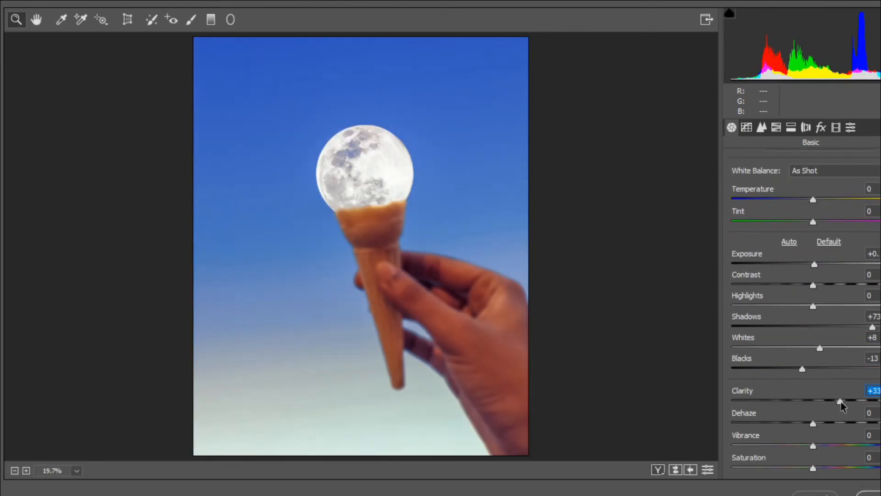
Step: Slightly lower one colour slider in Camera Raw's HSL adjustments to deepen the sky, and apply the filter
left_click(776, 127)
left_click(826, 157)
left_click_drag(812, 317, 806, 317)
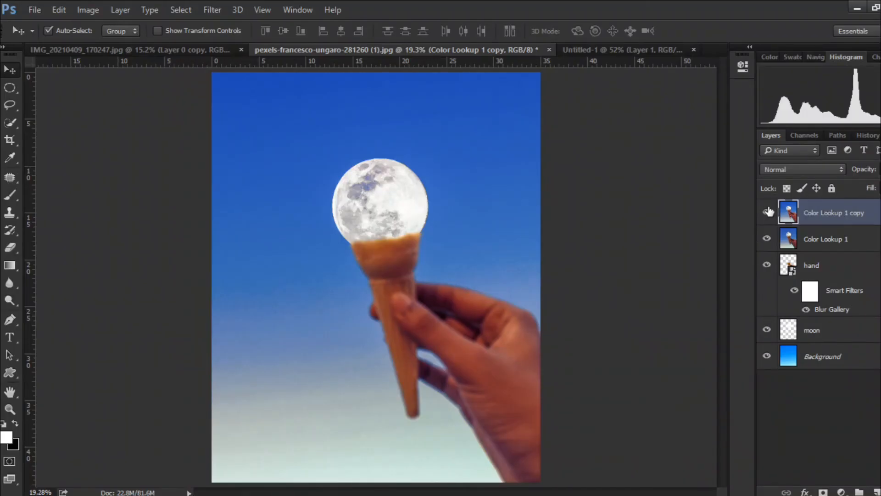
Step: Compare the image before and after the Camera Raw edit by toggling the top layer's visibility
left_click(770, 211)
left_click(769, 212)
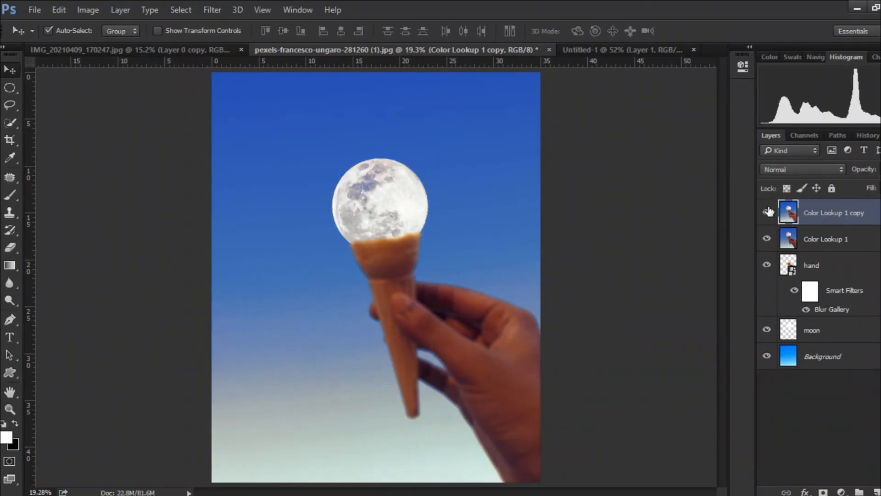
left_click(770, 211)
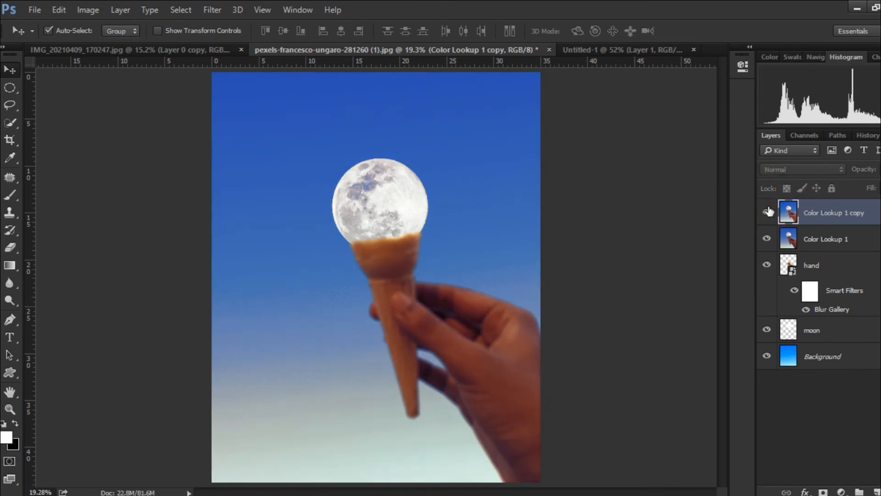
left_click(769, 212)
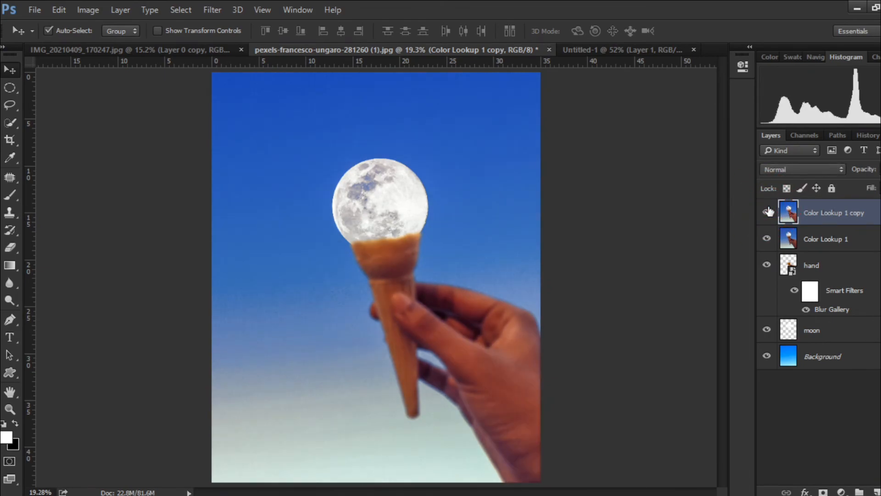